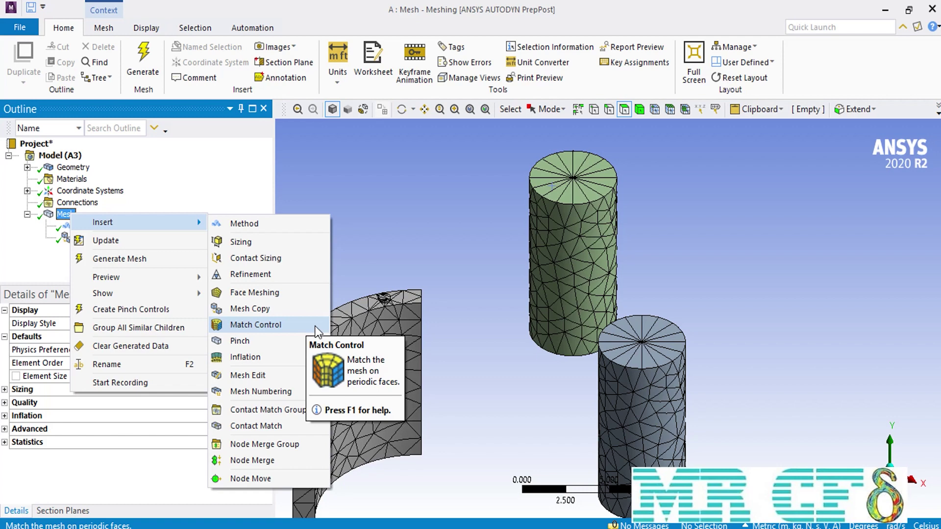
Step: Delete the Patch Conforming Method and Mesh Copy controls and confirm the deletion
left_click(336, 284)
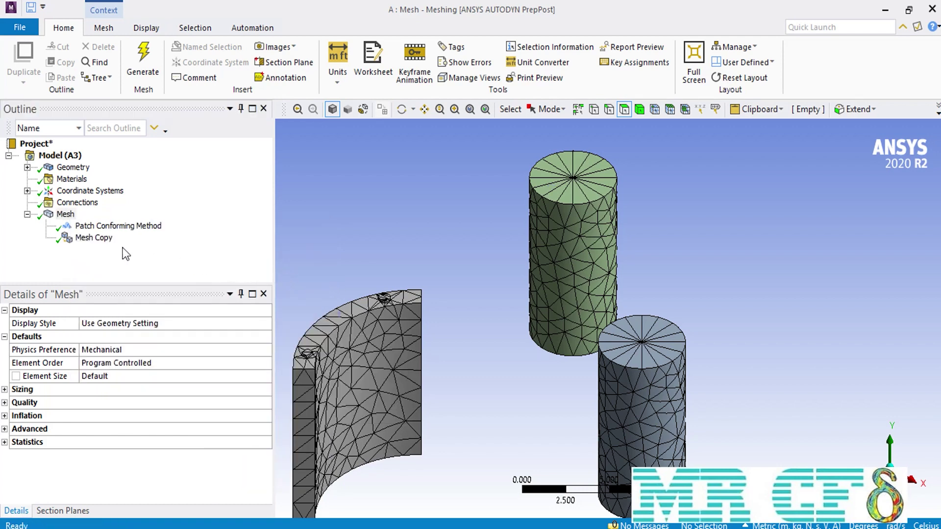
right_click(101, 239)
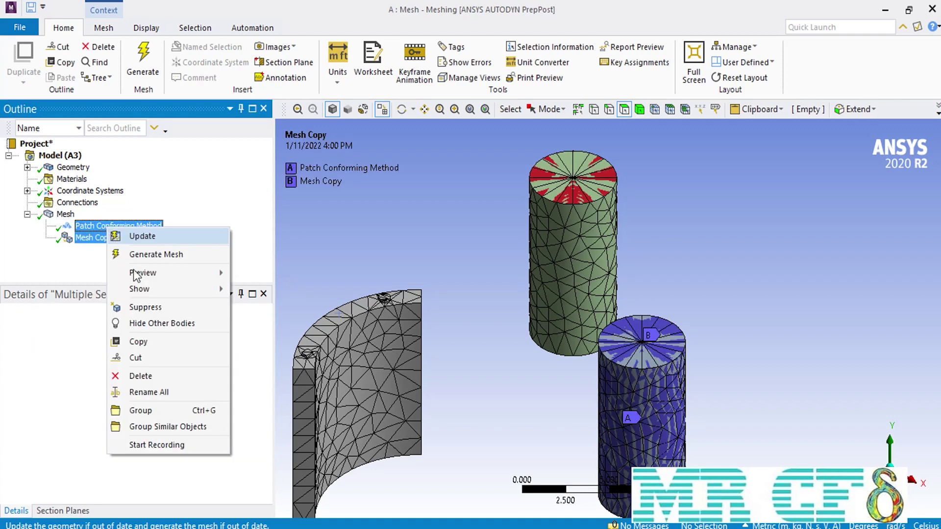
left_click(155, 378)
left_click(499, 328)
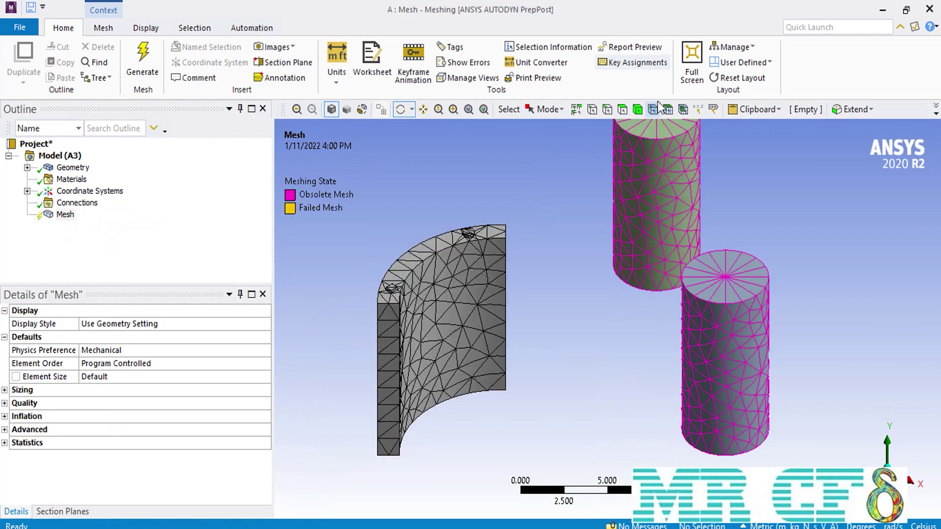
Step: Select the upper and lower cylinder bodies together and hide them
left_click(649, 152)
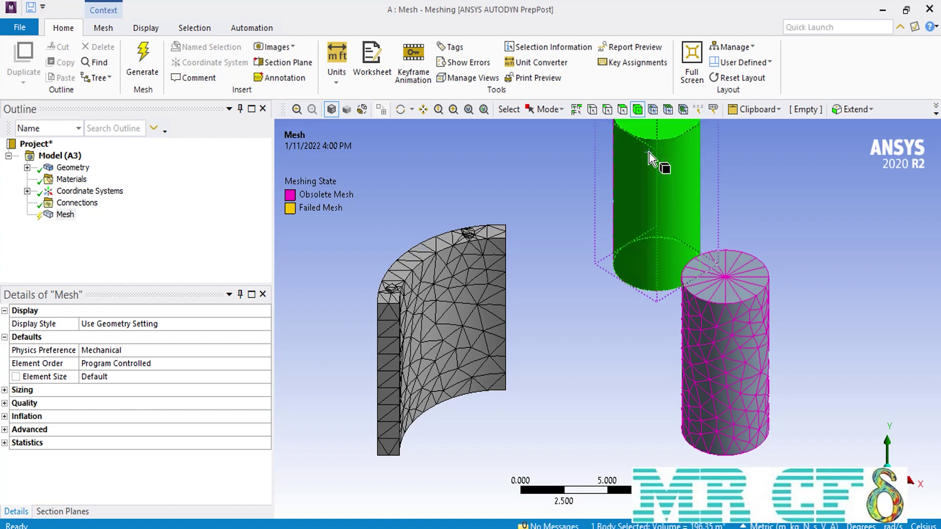
left_click(721, 265, "ctrl")
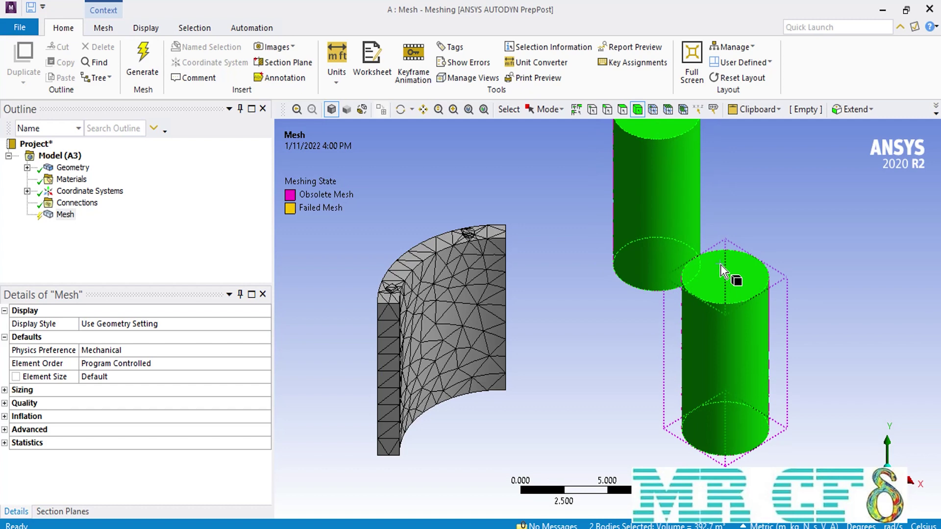
right_click(720, 264)
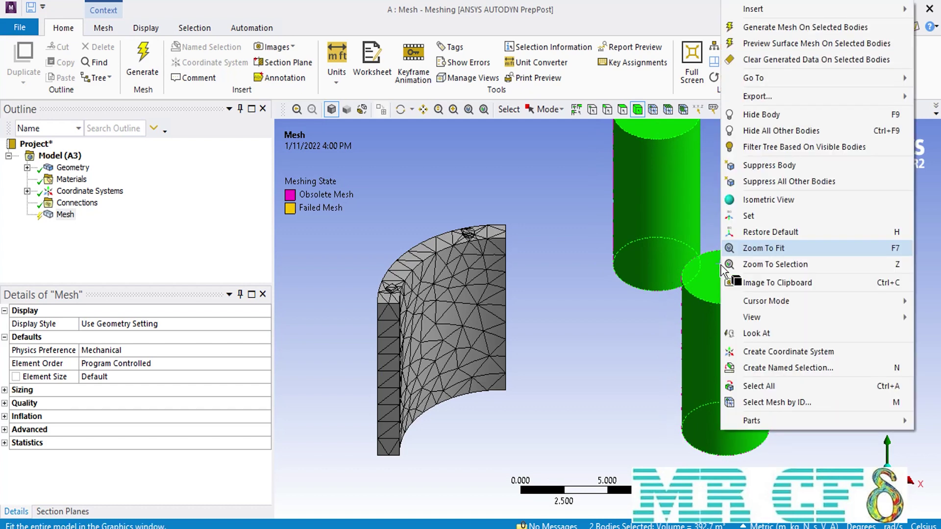
left_click(804, 115)
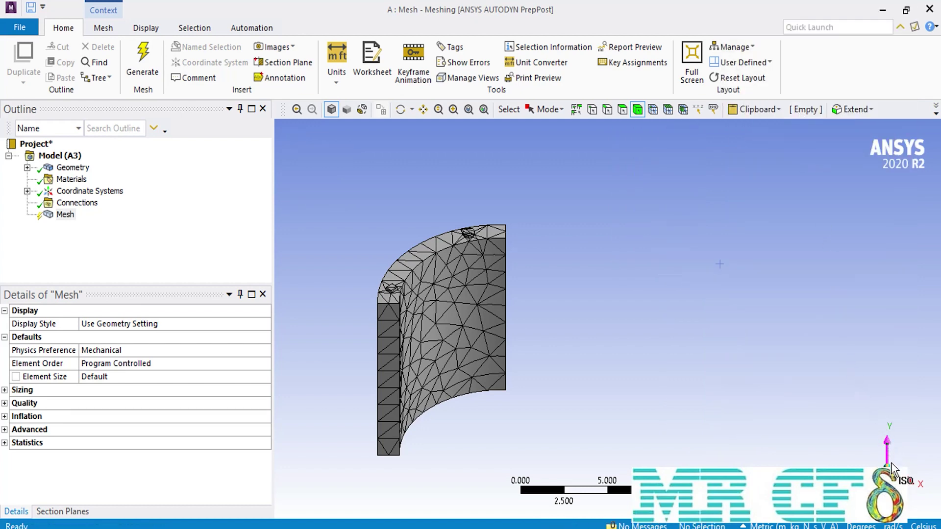
Step: Rotate to an oblique view, select the segment's right side face, and bring up Mesh's Insert list
middle_click_drag(892, 465, 426, 217)
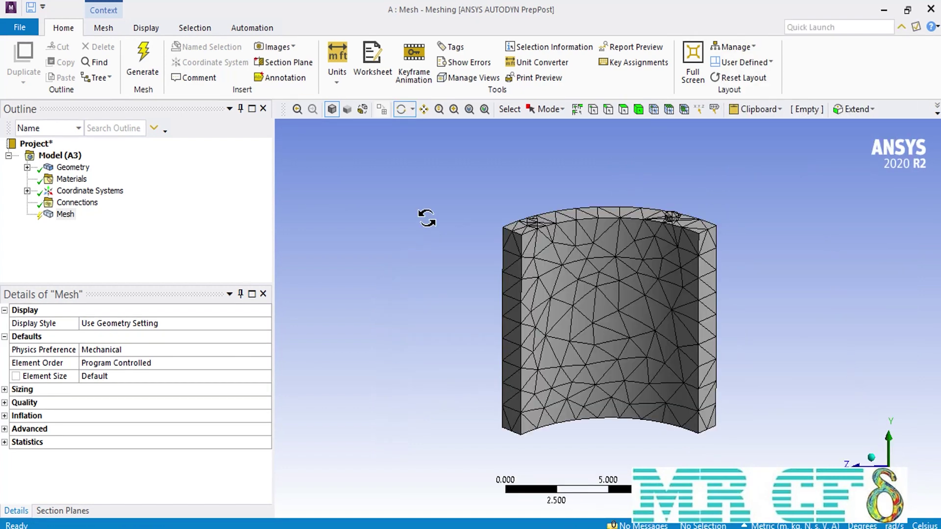
left_click(514, 289)
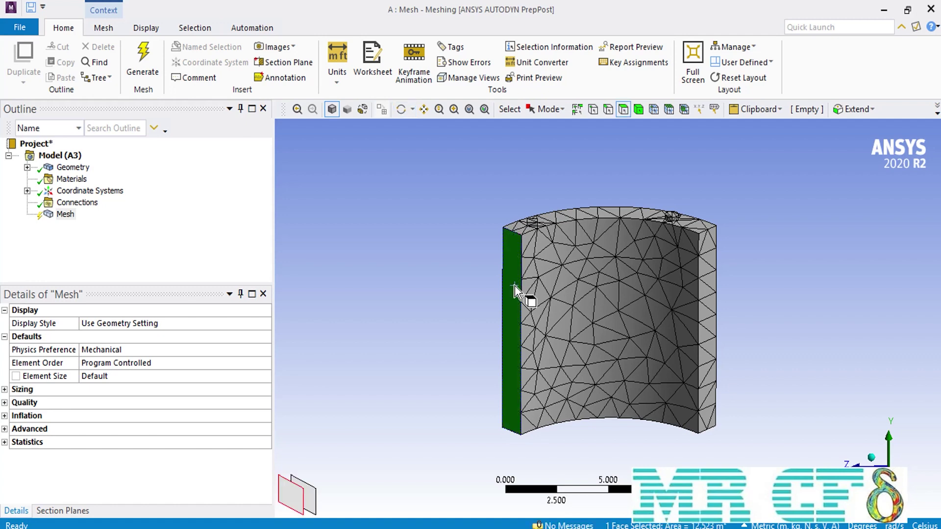
left_click(701, 253)
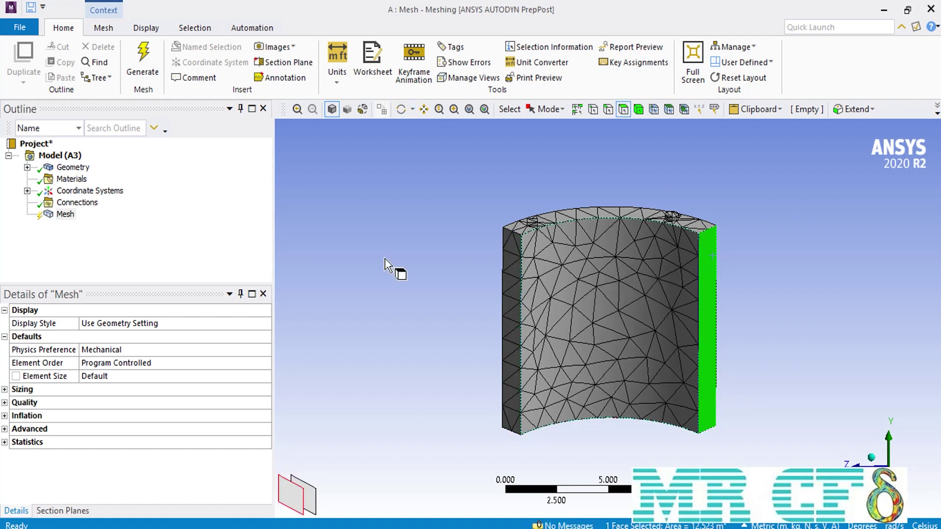
right_click(62, 217)
mouse_move(64, 221)
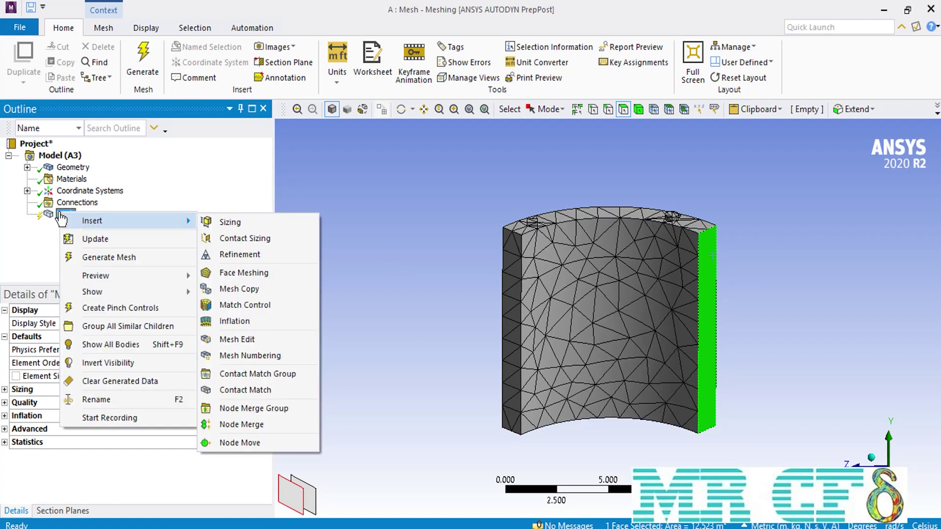
Step: Add a Face Sizing on the narrow left face with a 0.1 m element size
left_click(215, 223)
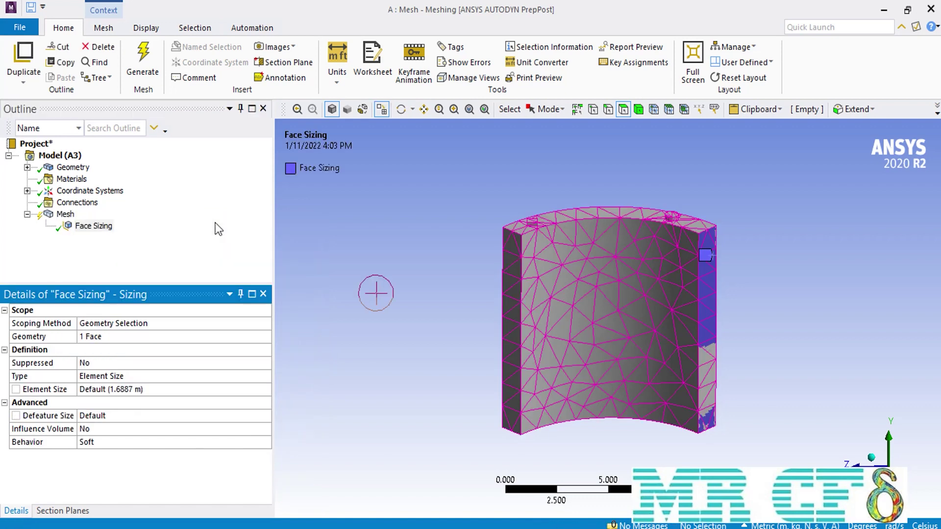
left_click(506, 293)
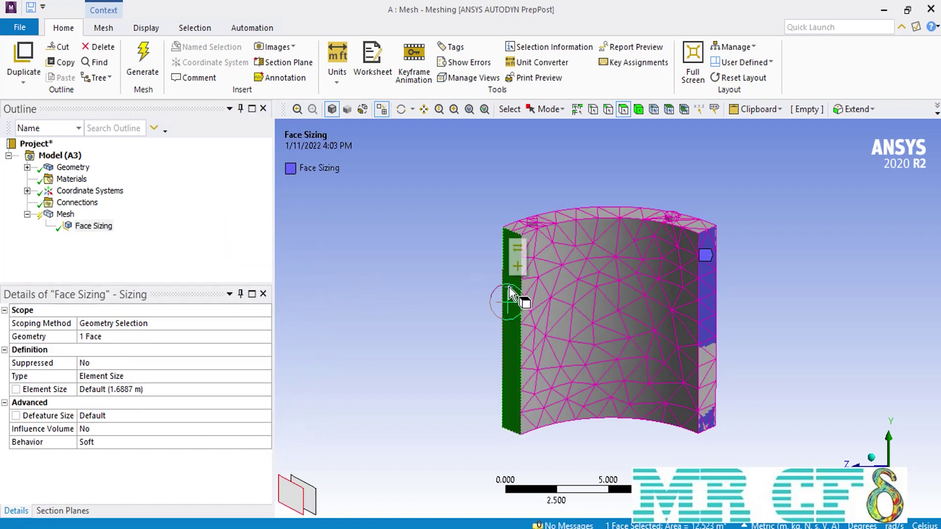
left_click(96, 337)
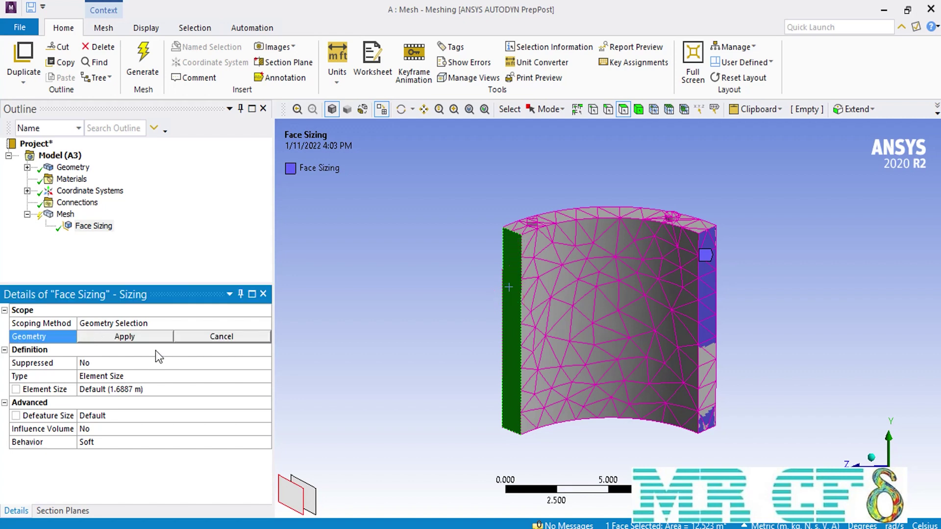
left_click(141, 337)
left_click(152, 385)
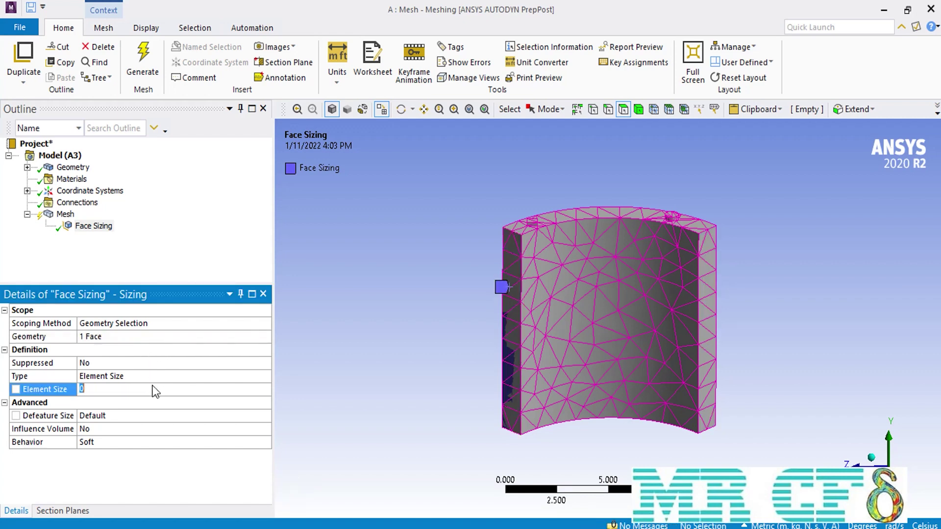
type("0.1")
Step: Regenerate the mesh, inspect the refined left face, and fit the whole segment in view
left_click(140, 53)
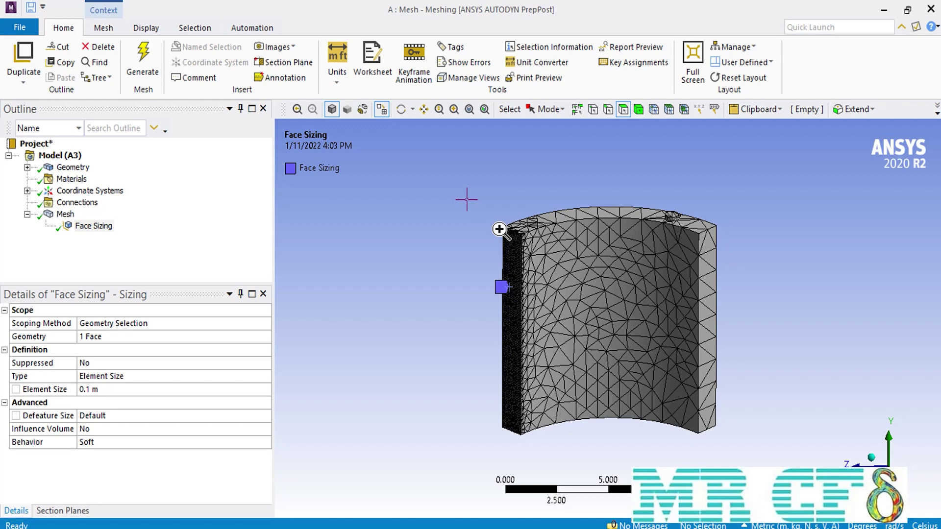
left_click_drag(499, 229, 571, 437)
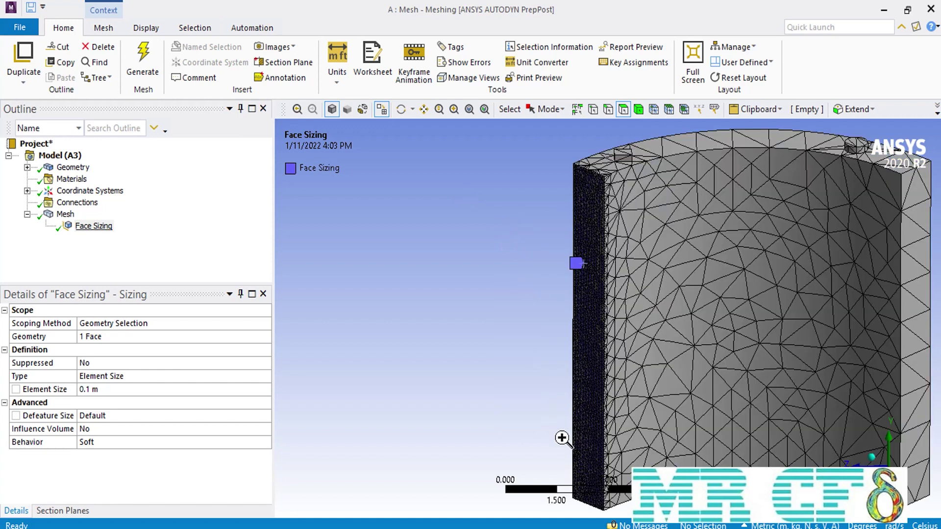
left_click(55, 214)
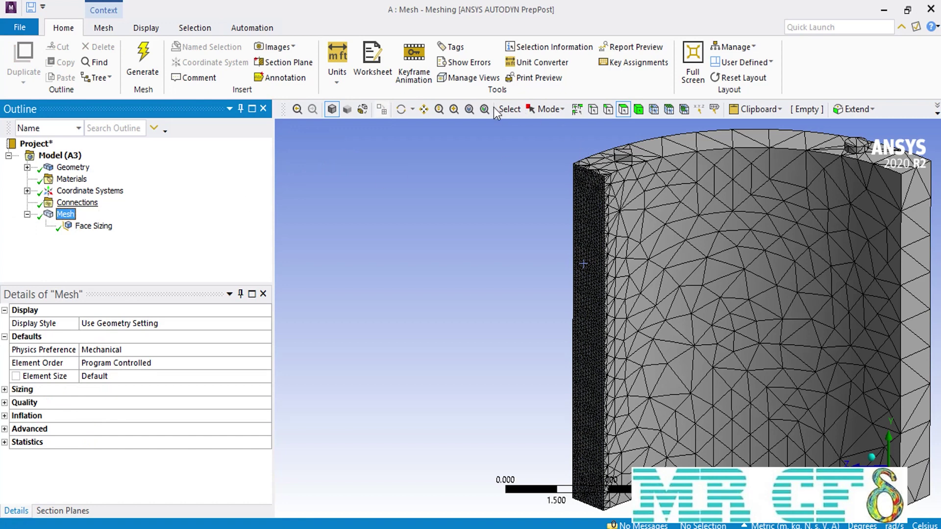
left_click(469, 108)
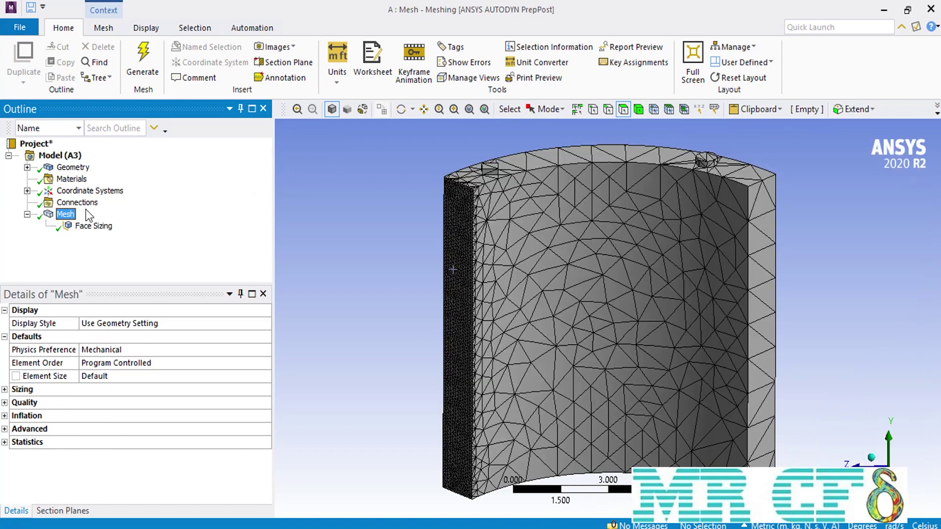
Step: Insert a Match Control with the left side face as high geometry and the right side face as low geometry
right_click(68, 213)
mouse_move(69, 214)
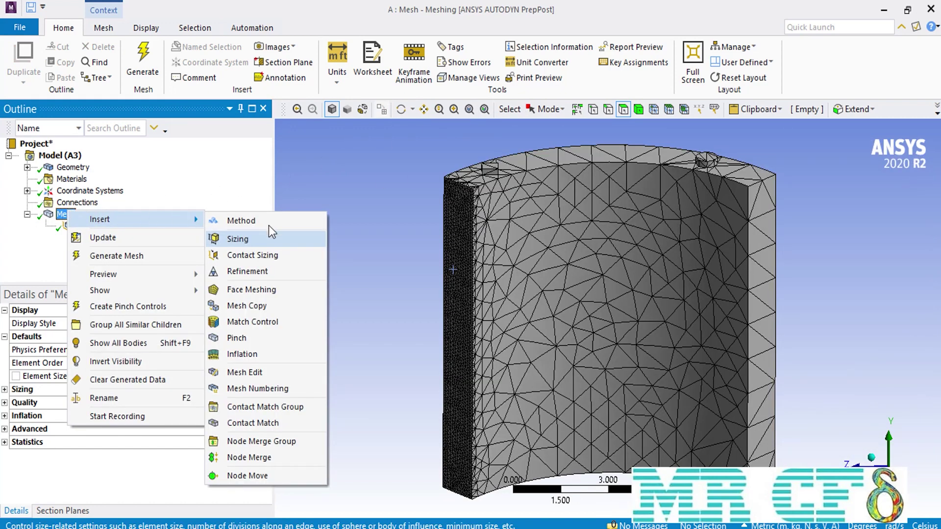
left_click(306, 324)
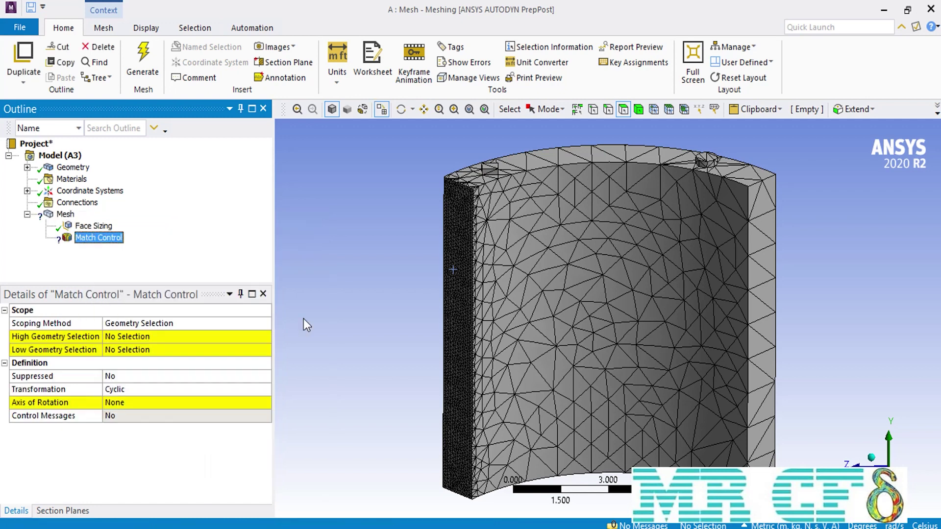
left_click(213, 338)
left_click(447, 253)
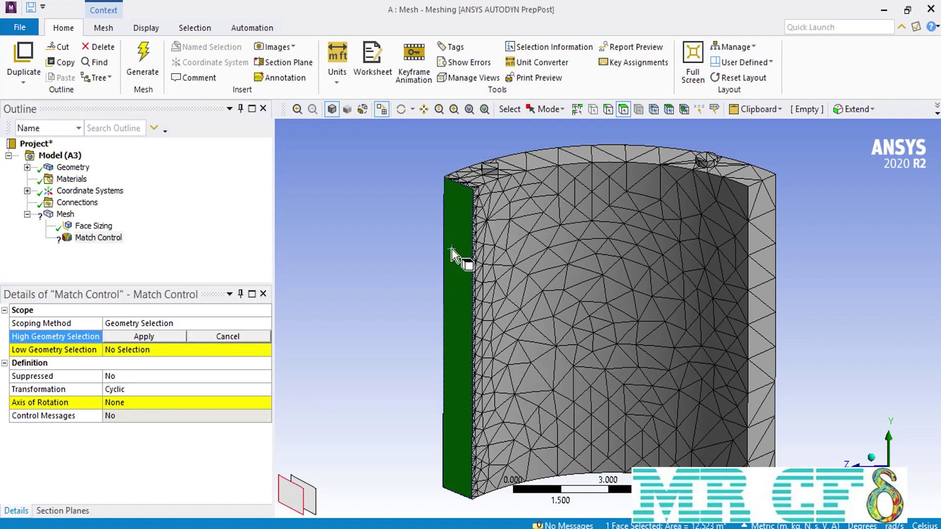
left_click(174, 336)
left_click(167, 350)
left_click(767, 237)
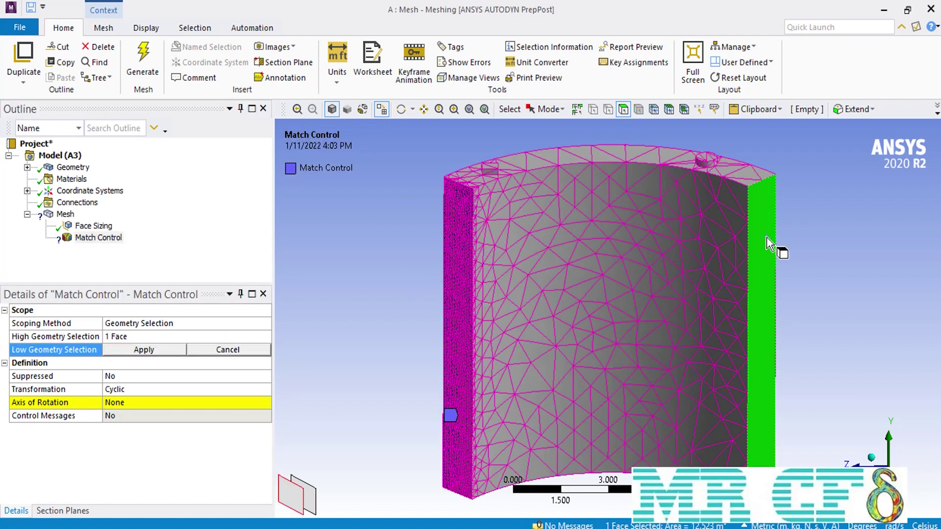
left_click(174, 350)
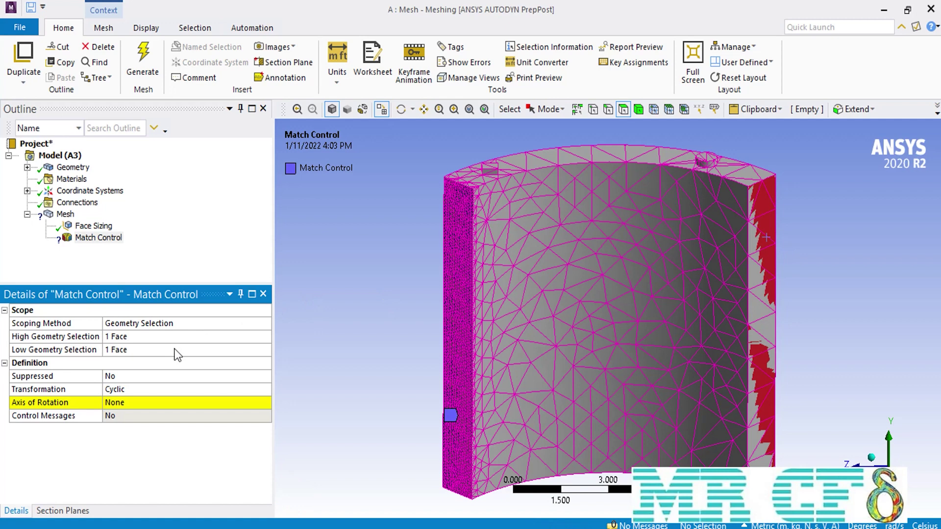
Step: Check the Axis of Rotation options, then insert a new Coordinate System
left_click(263, 403)
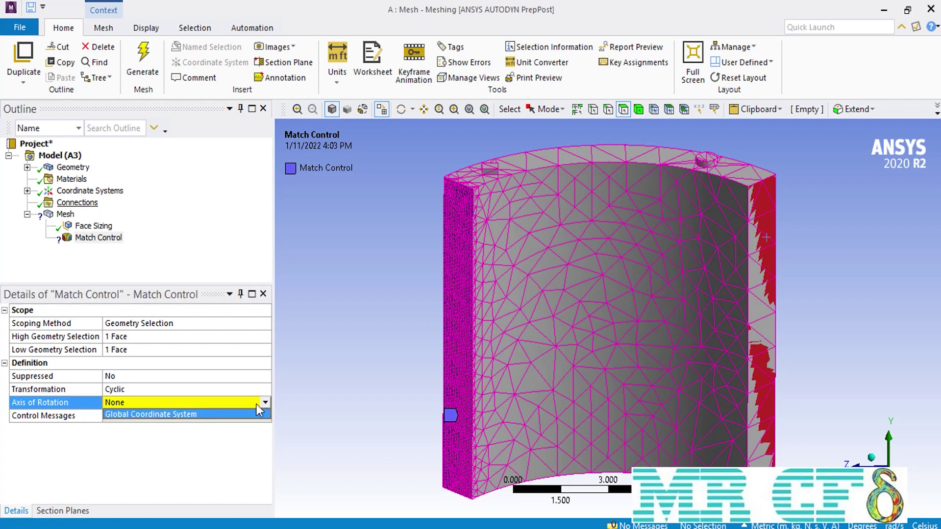
right_click(56, 194)
left_click(252, 203)
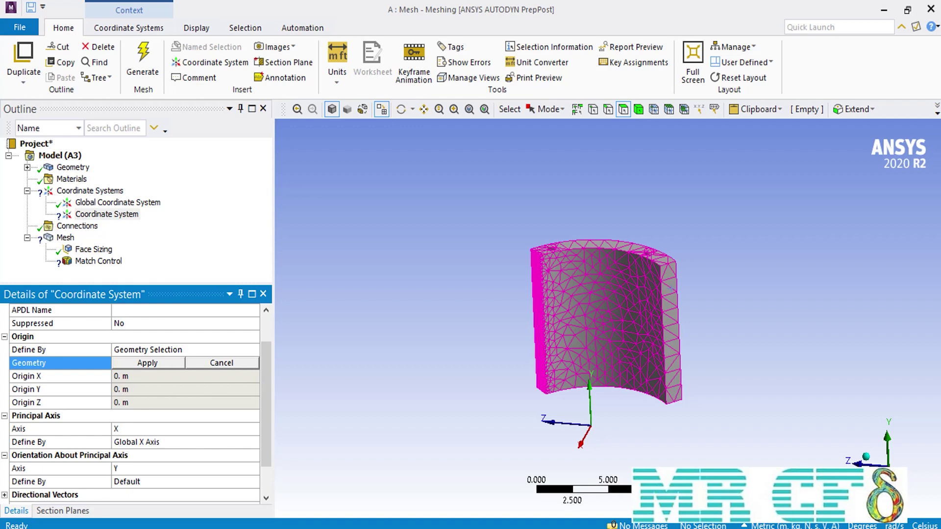
Step: Place the coordinate system origin on the inner curved face, with Z as principal axis along global Y
left_click(600, 299)
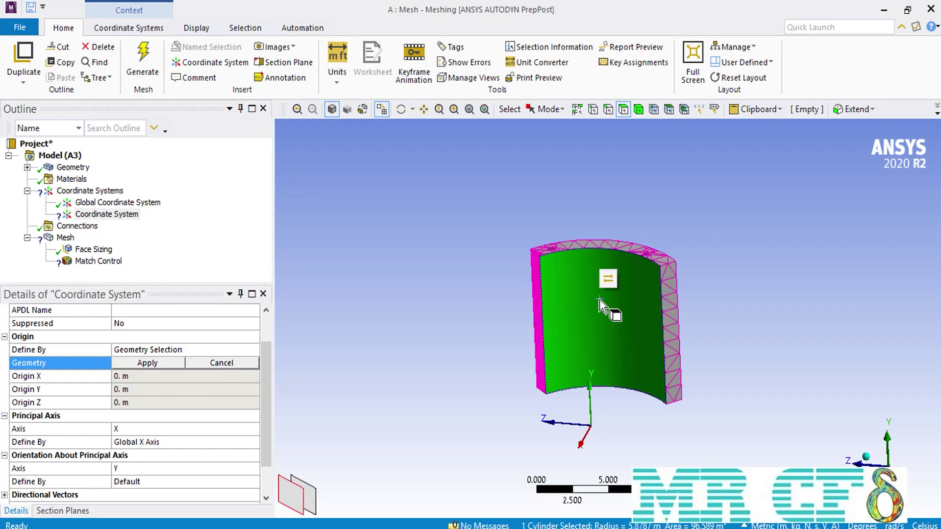
left_click(149, 363)
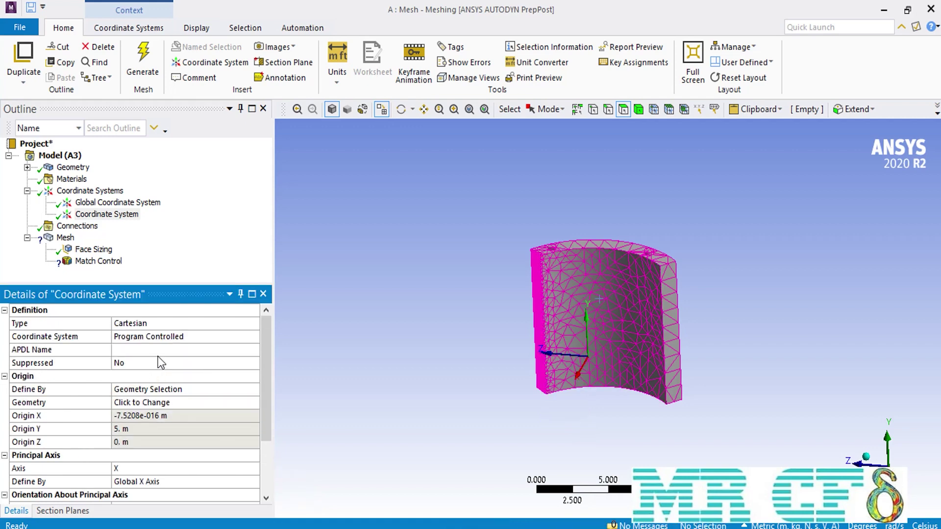
left_click(517, 362)
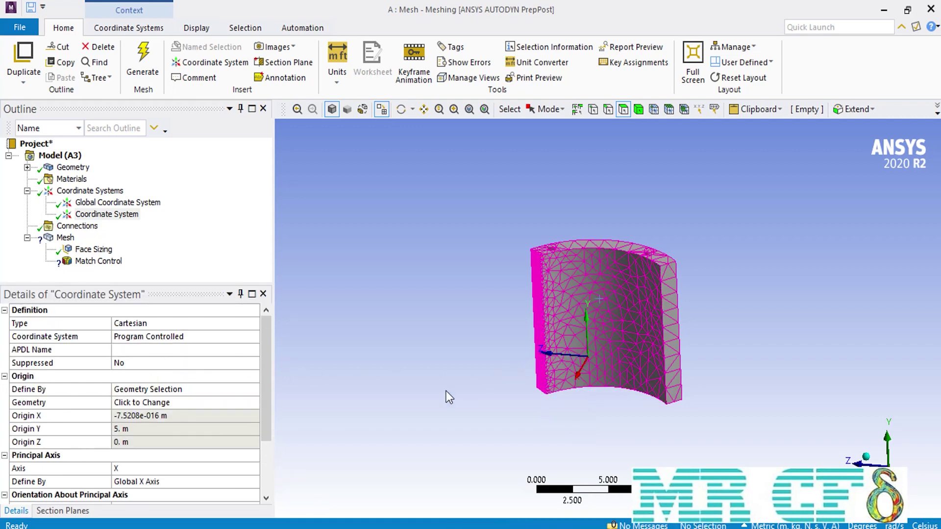
left_click(253, 471)
left_click(254, 484)
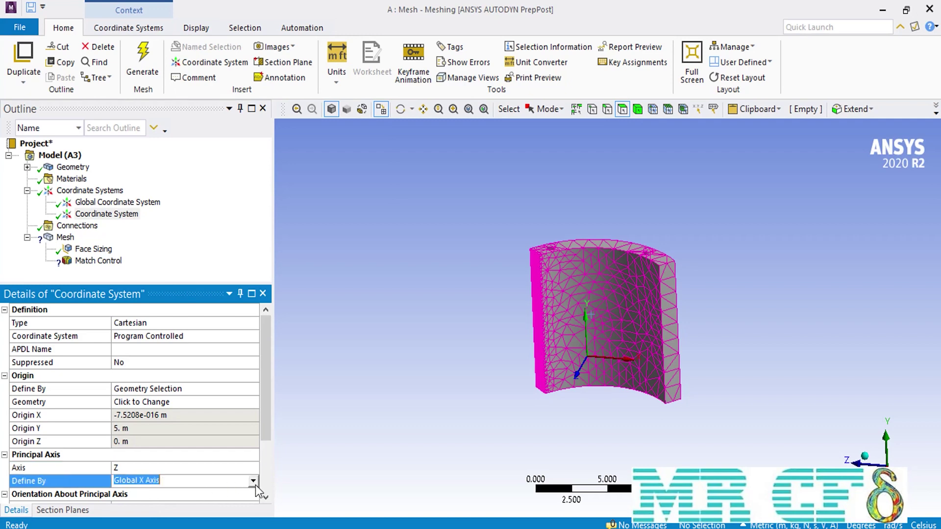
left_click(191, 504)
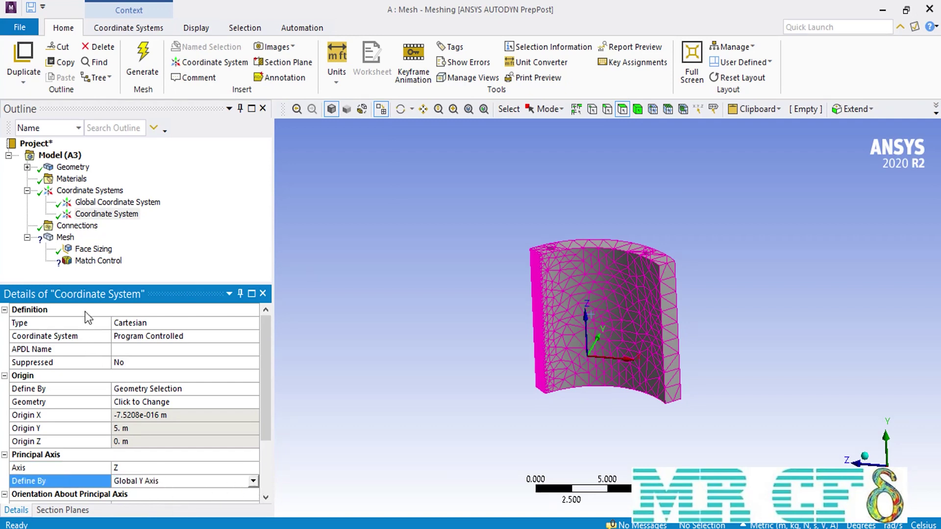
left_click(86, 262)
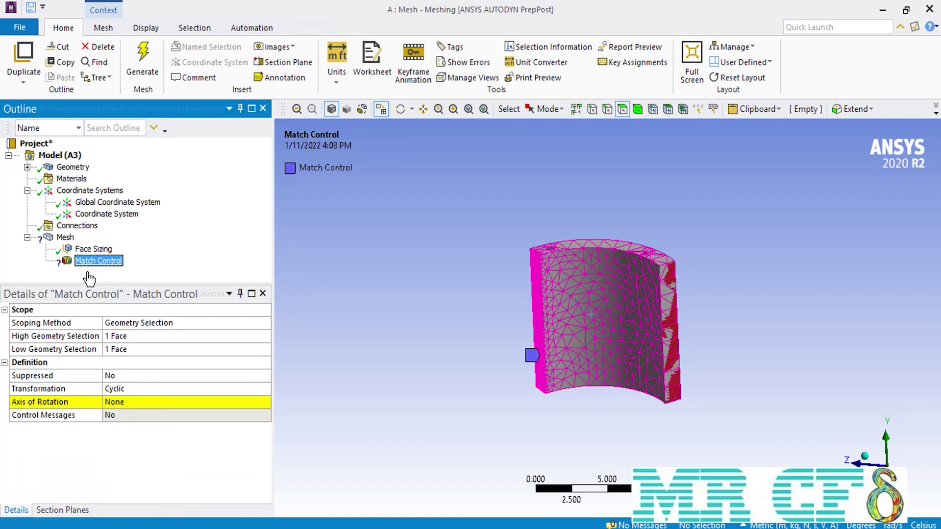
Step: Set the match Axis of Rotation to Coordinate System, regenerate the mesh, and view it straight-on
left_click(264, 401)
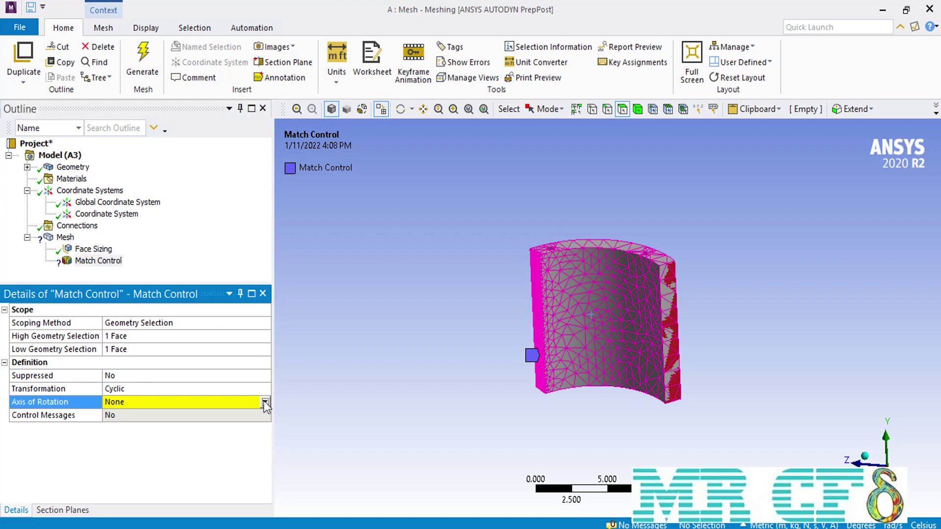
left_click(196, 423)
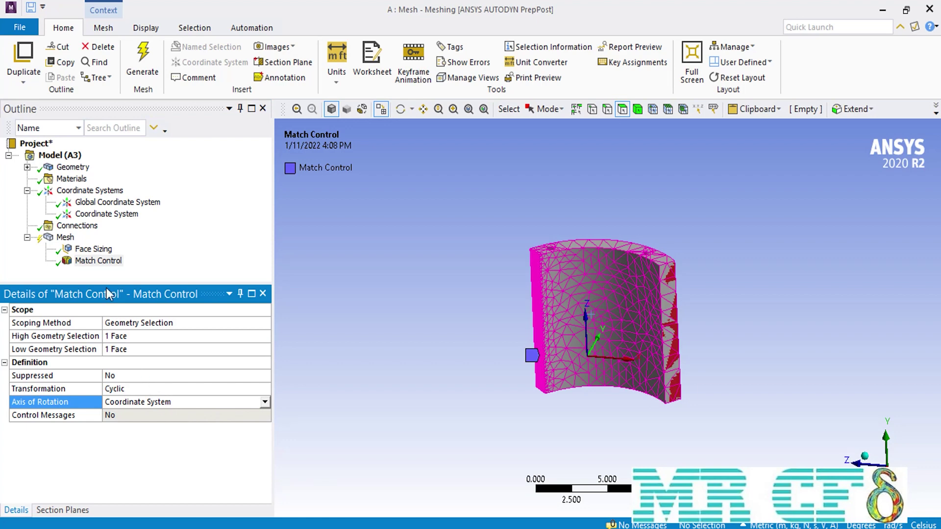
left_click(127, 73)
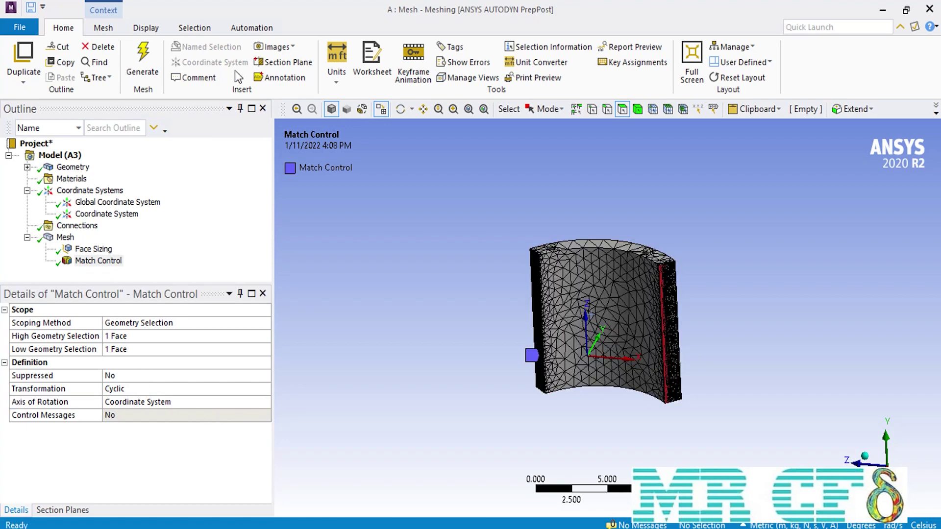
left_click(905, 477)
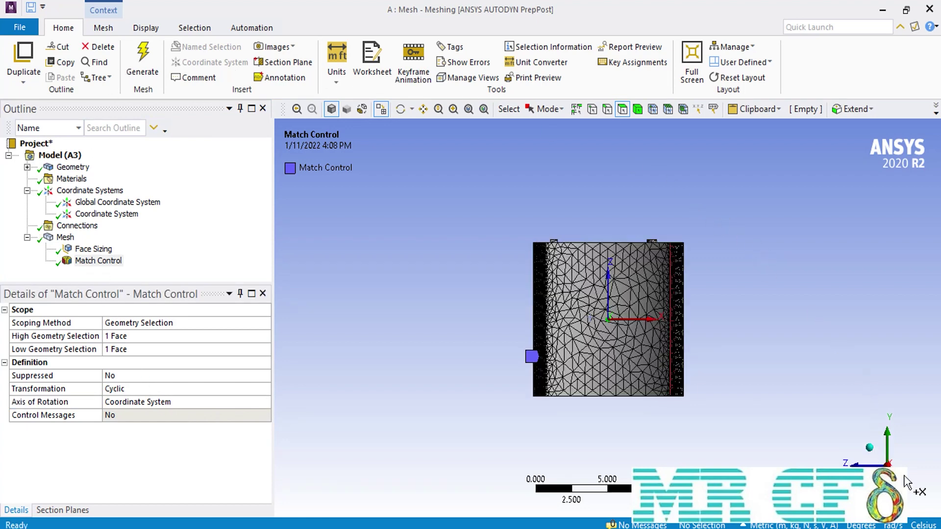
left_click(469, 109)
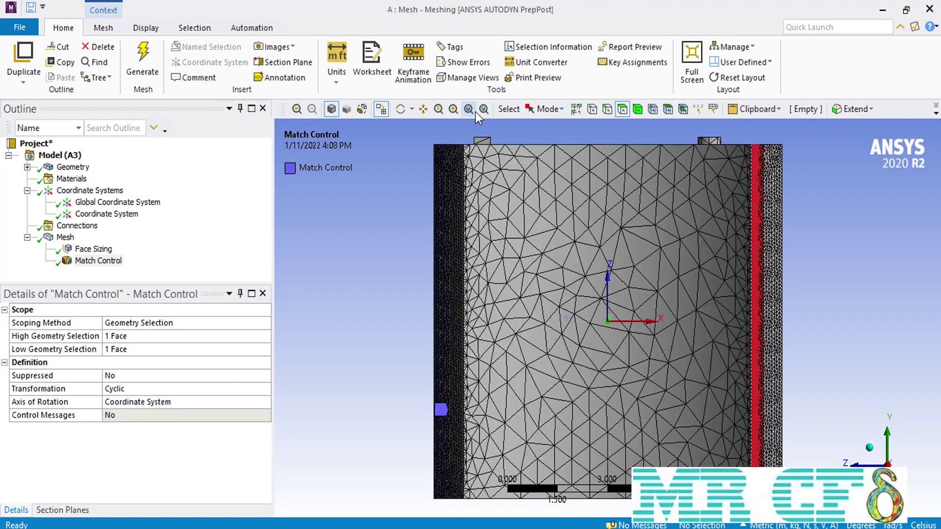